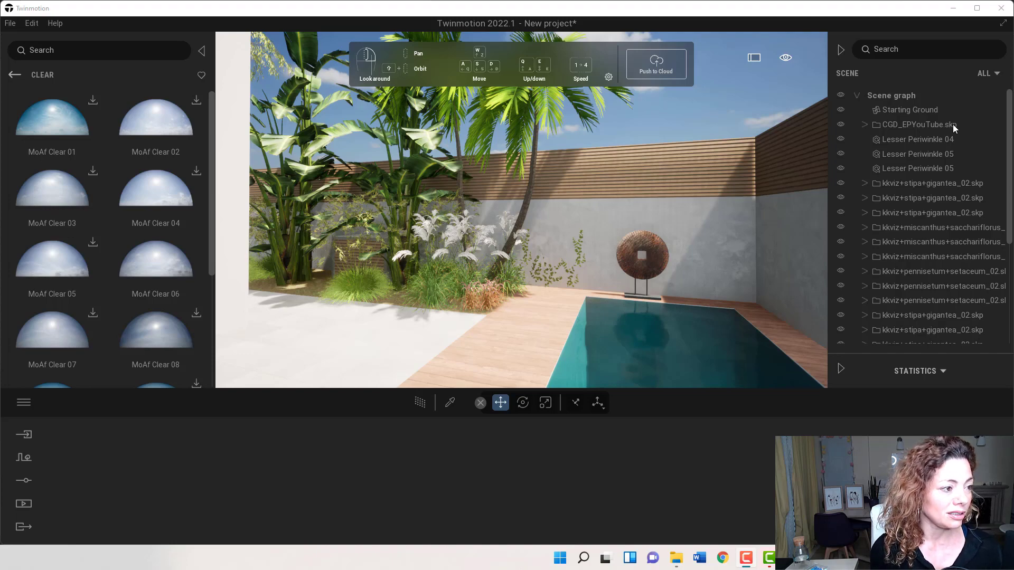
- Fly past the wall plants and grasses to a high view over the pool and loungers
mouse_move(652, 219)
left_mouse_down()
mouse_move(528, 221)
mouse_move(660, 222)
mouse_move(528, 201)
mouse_move(528, 270)
left_mouse_up()
scroll(521, 211, "up", 3)
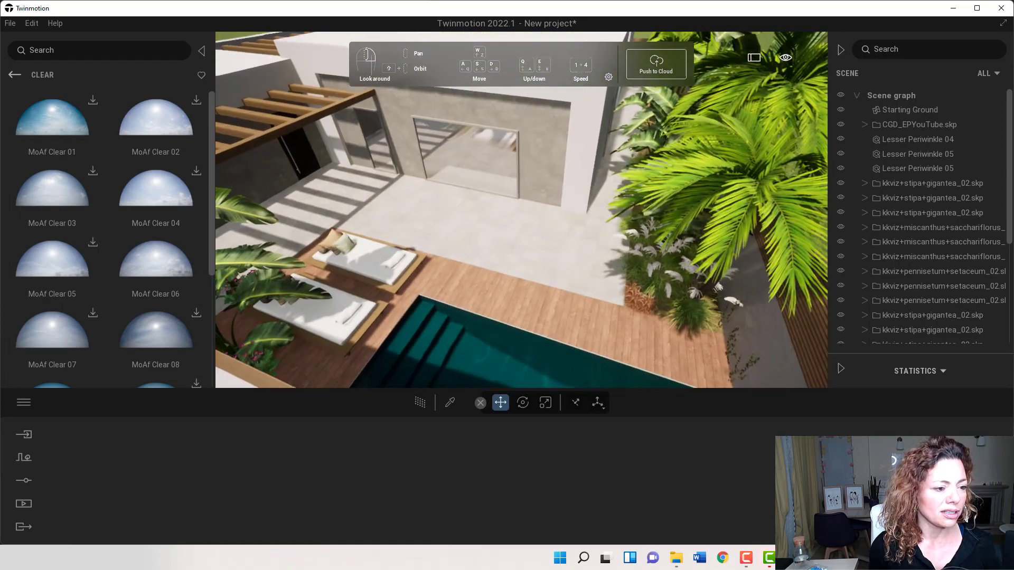
scroll(522, 212, "up", 3)
scroll(522, 212, "up", 3)
mouse_move(522, 212)
left_mouse_down()
mouse_move(602, 224)
mouse_move(558, 275)
mouse_move(521, 240)
mouse_move(528, 222)
mouse_move(533, 253)
mouse_move(512, 238)
mouse_move(523, 233)
mouse_move(538, 275)
mouse_move(507, 238)
mouse_move(581, 248)
mouse_move(539, 245)
mouse_move(571, 246)
left_mouse_up()
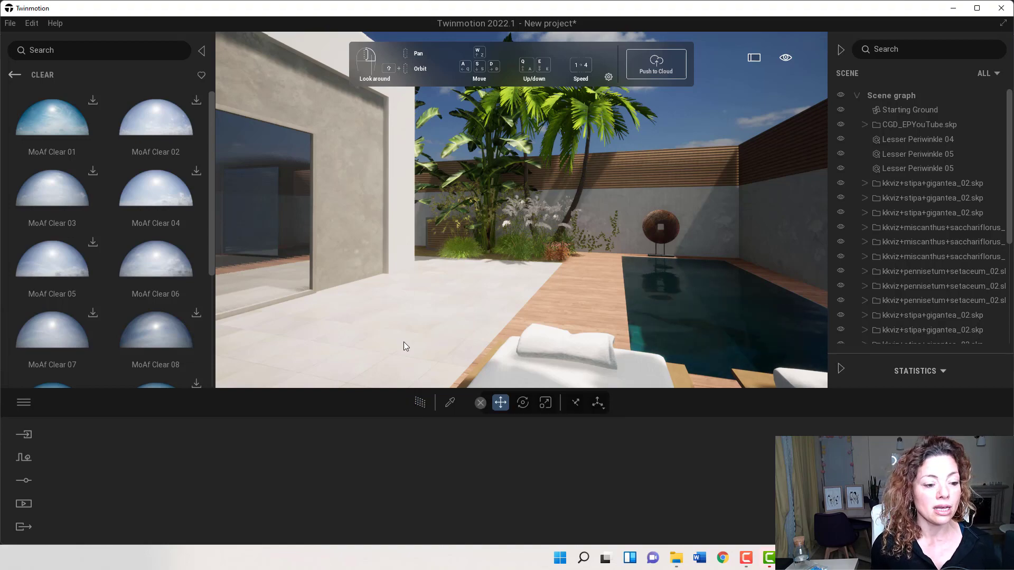
mouse_move(442, 292)
left_mouse_down()
mouse_move(517, 222)
mouse_move(443, 282)
left_mouse_up()
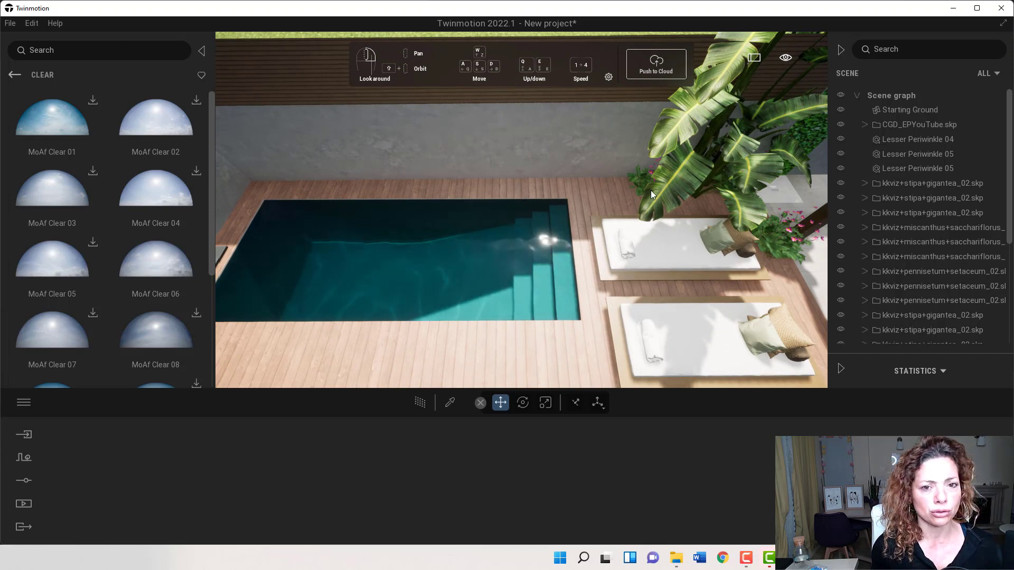
- Hide the Scene panel and switch to the Top preset view, zoomed out over the plot
left_click(840, 50)
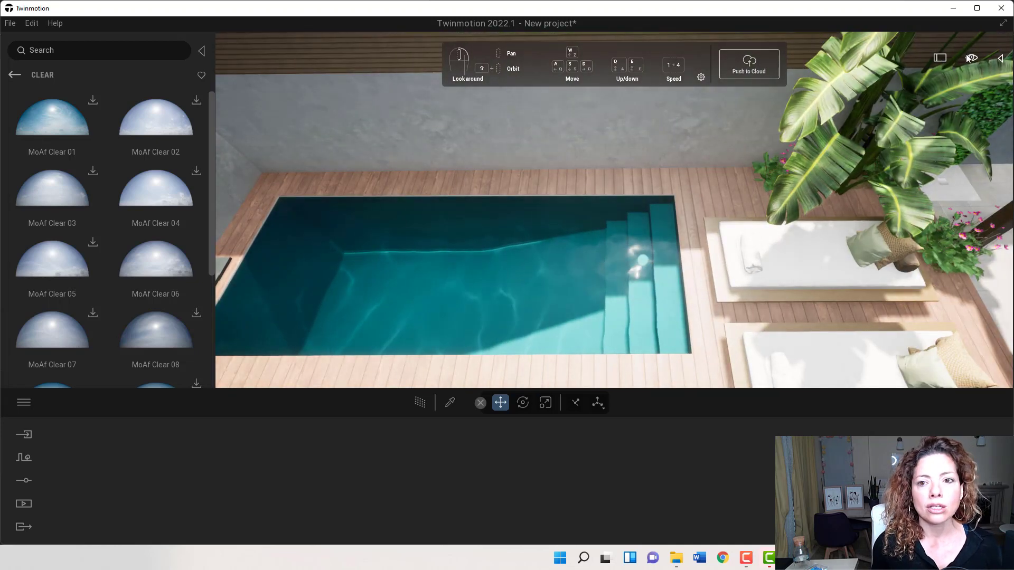
left_click(972, 59)
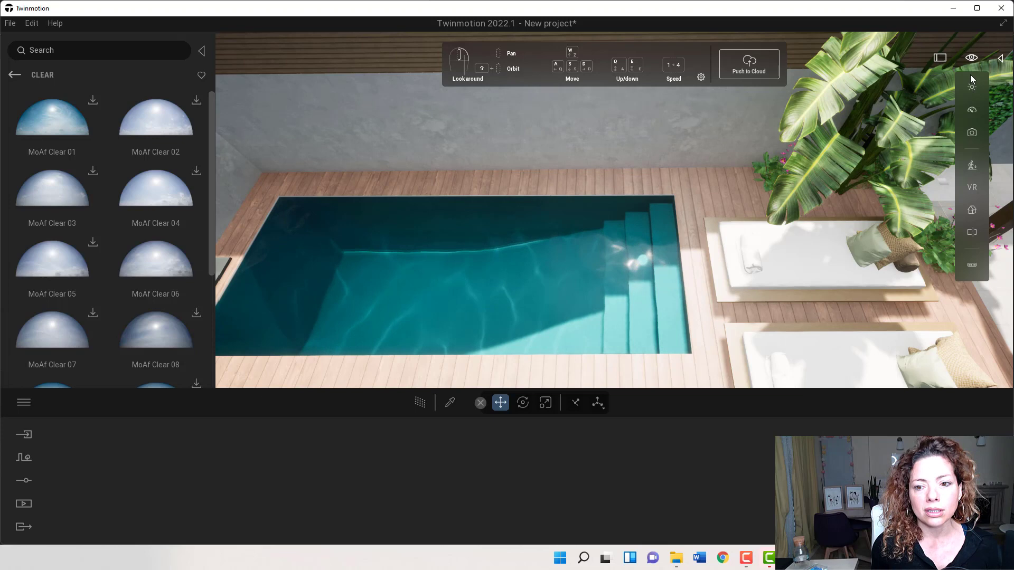
left_click(972, 212)
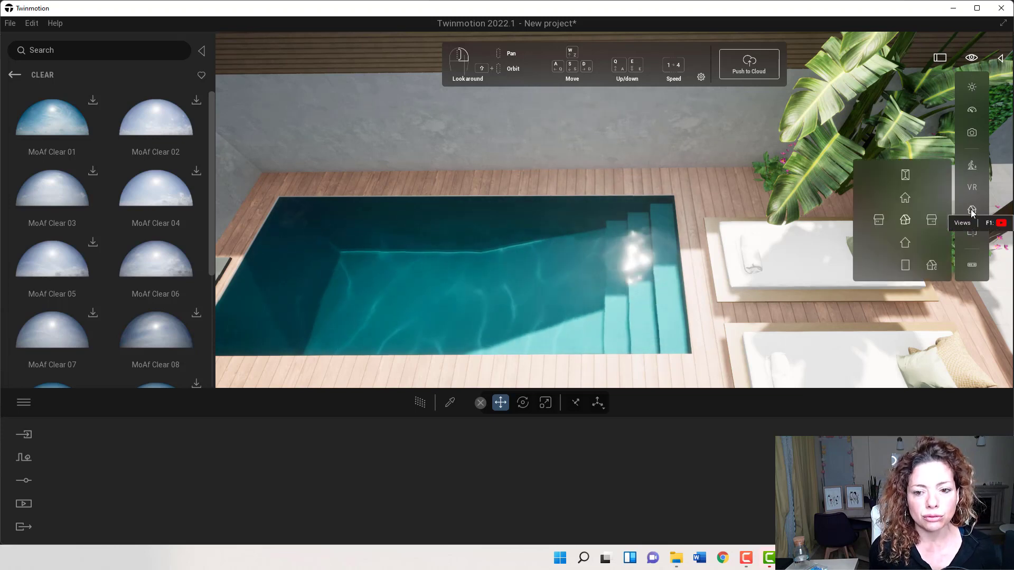
left_click(906, 175)
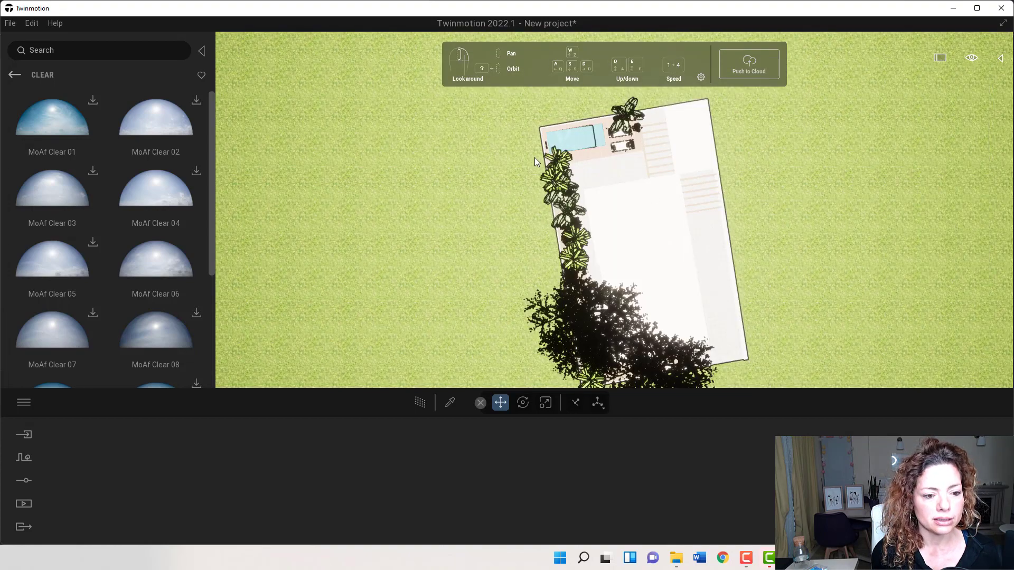
scroll(536, 148, "down", 2)
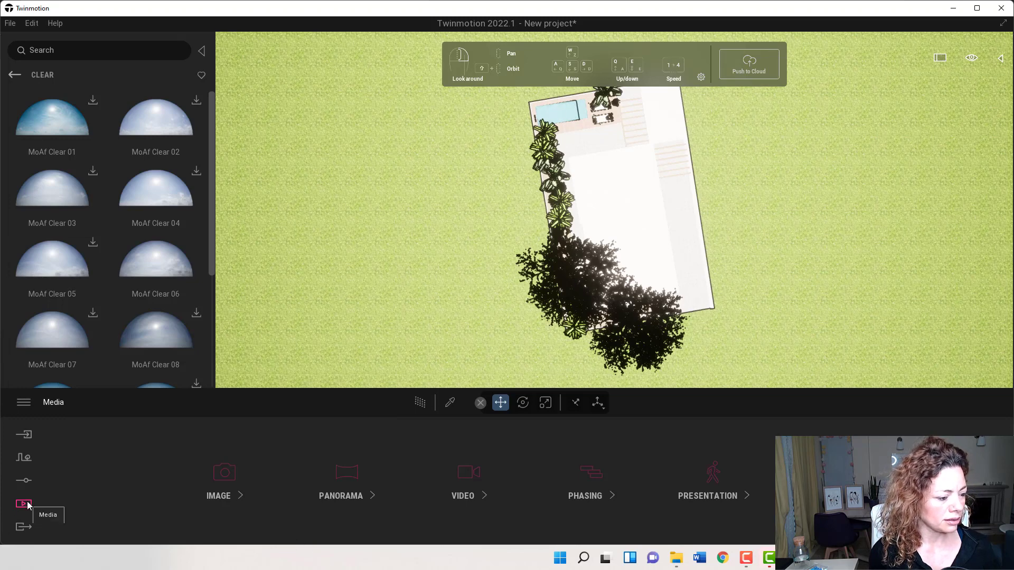
- Create Image2 from the top plan view, zoomed in, with its thumbnail updated
left_click(222, 476)
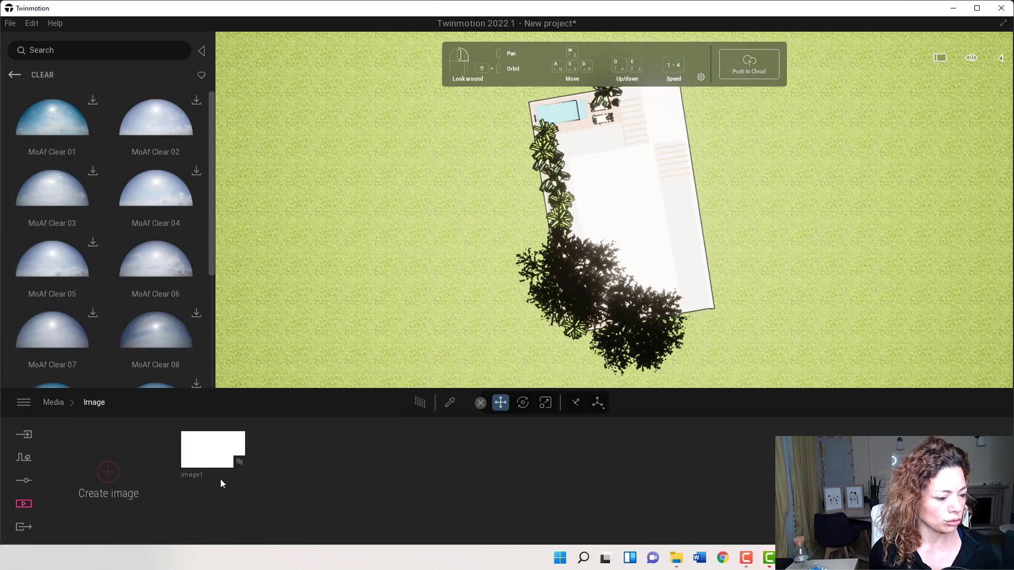
left_click(108, 471)
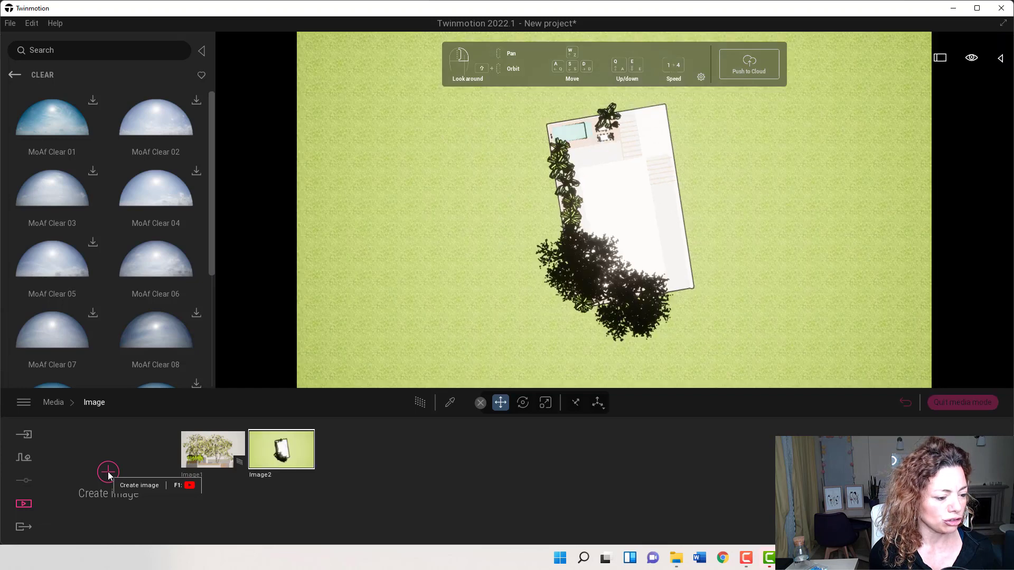
scroll(680, 259, "up", 1)
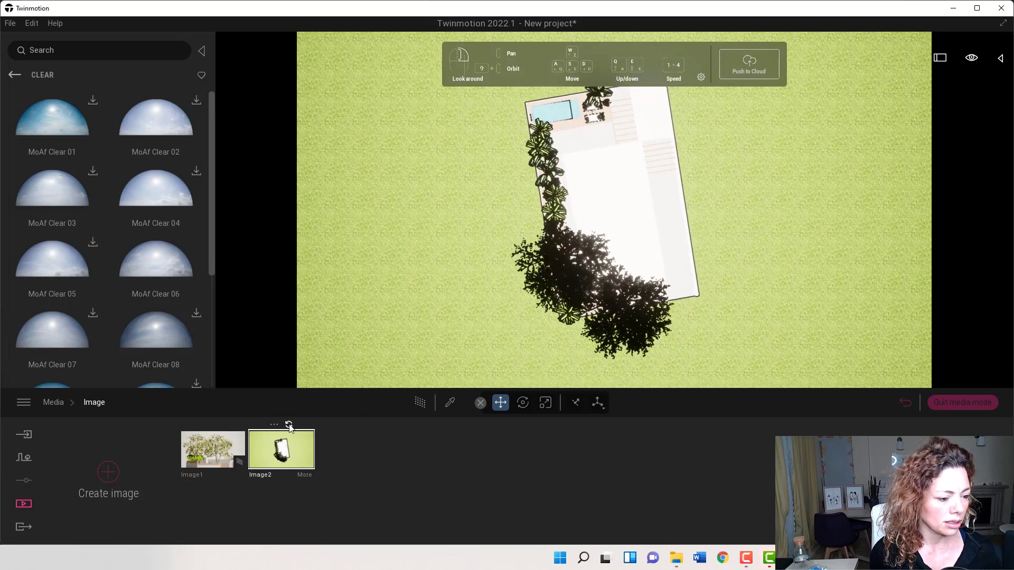
left_click(289, 425)
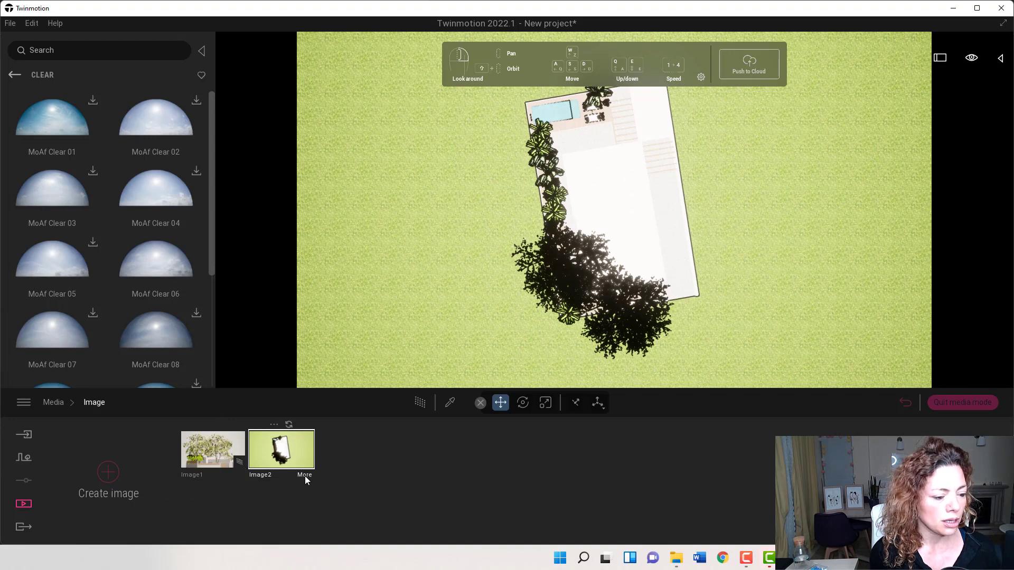
- Turn on the Path Tracer in Image2's Renderer settings
left_click(305, 476)
left_click(211, 441)
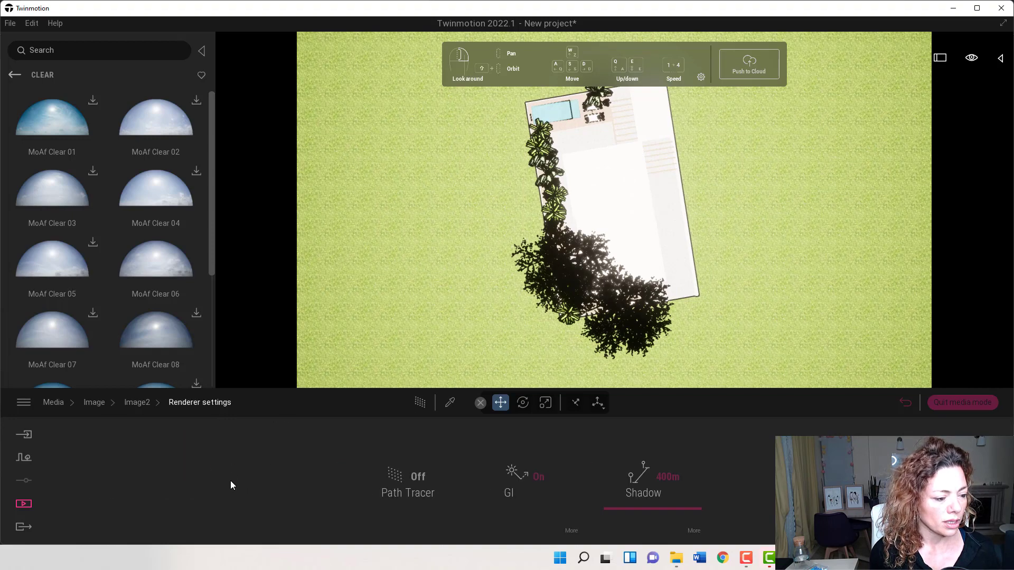
left_click(394, 479)
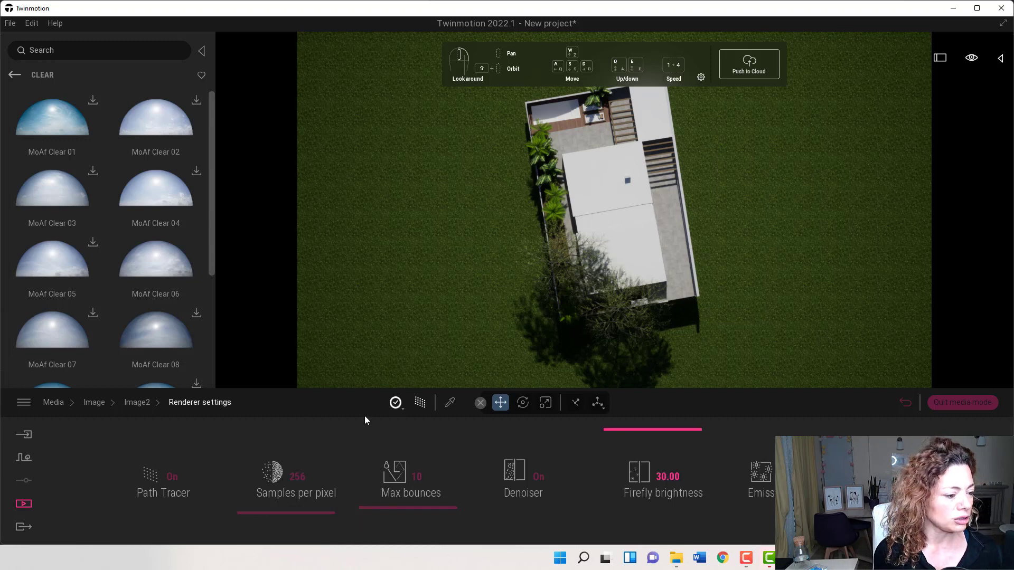
left_click(94, 402)
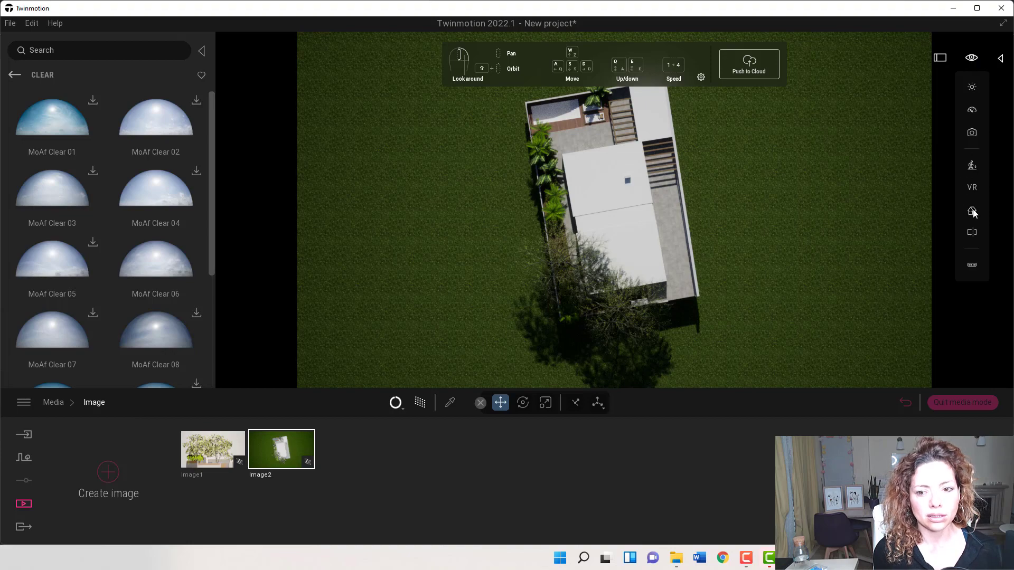
mouse_move(971, 210)
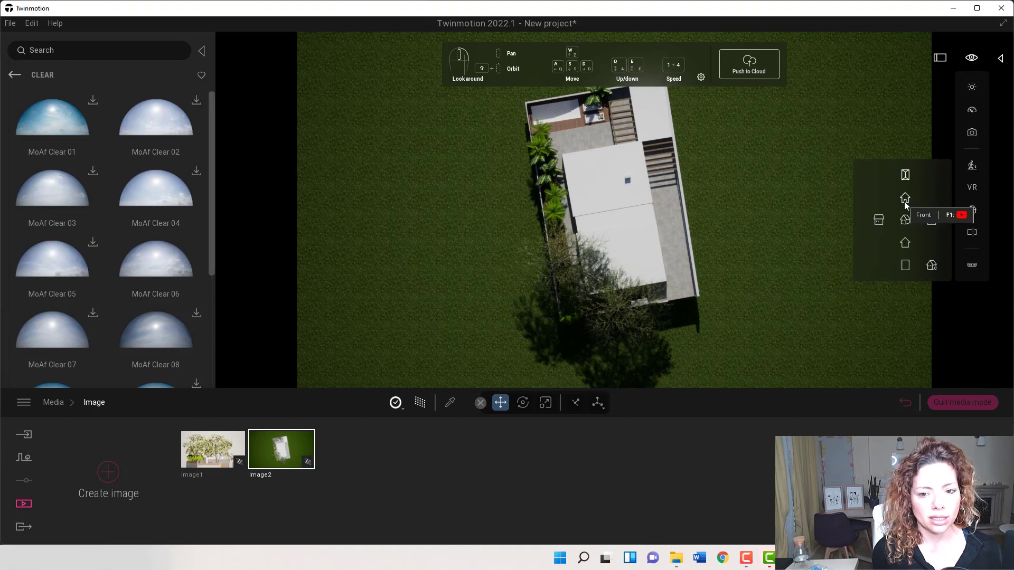
- Create Image5 from the Front view with path tracing on at 2733 samples per pixel
left_click(904, 200)
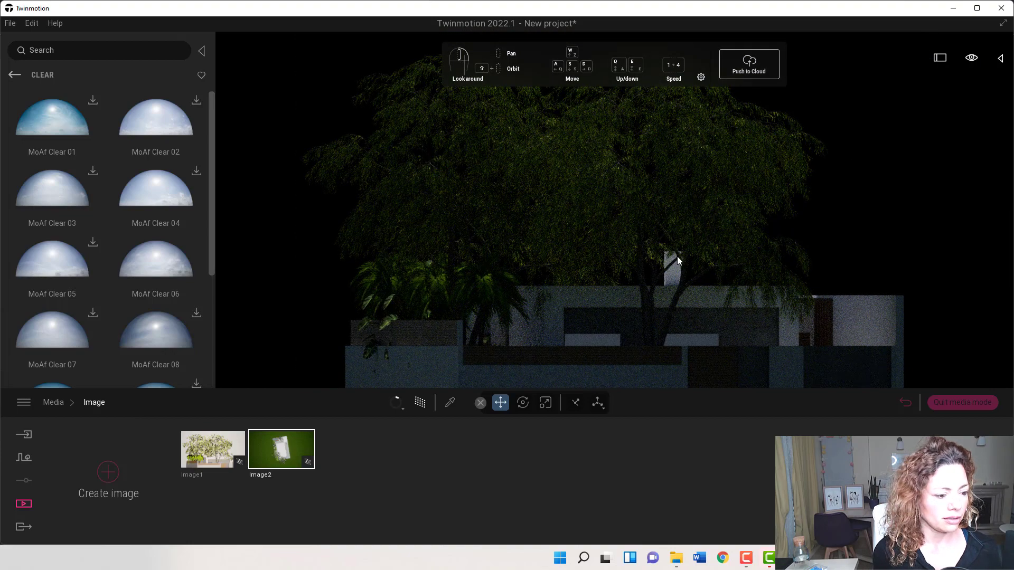
left_click(109, 473)
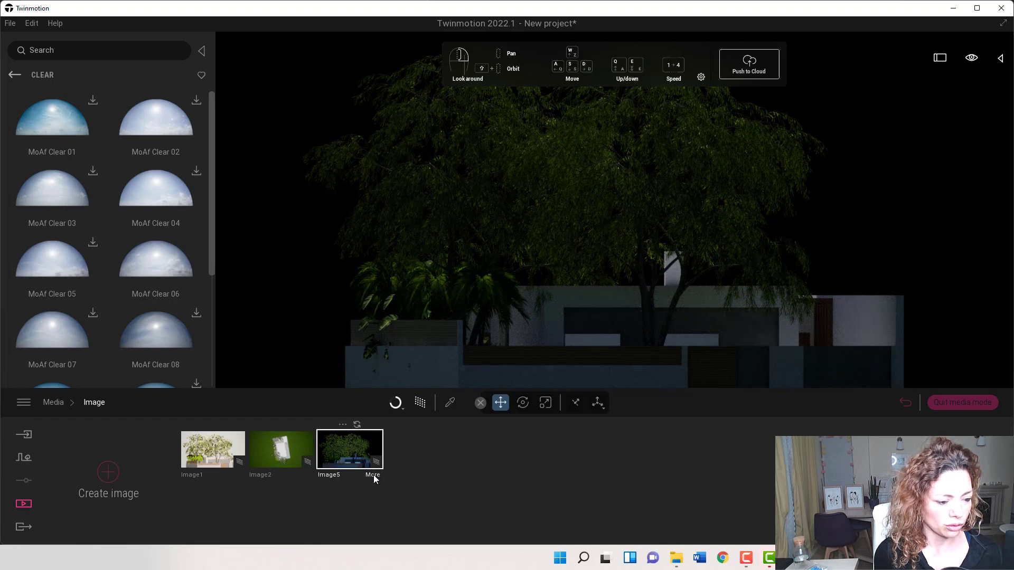
left_click(373, 474)
left_click(234, 469)
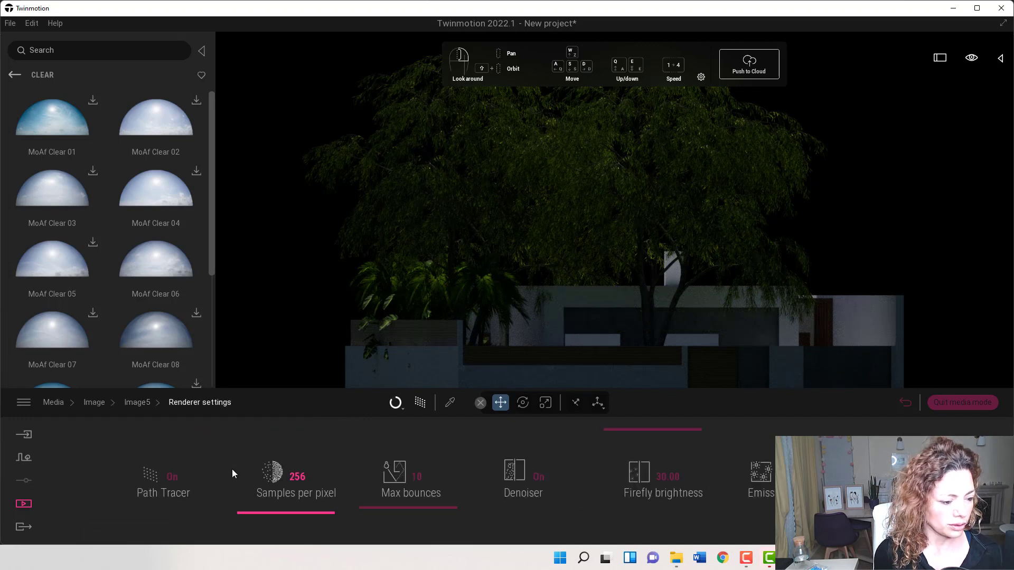
left_click(158, 470)
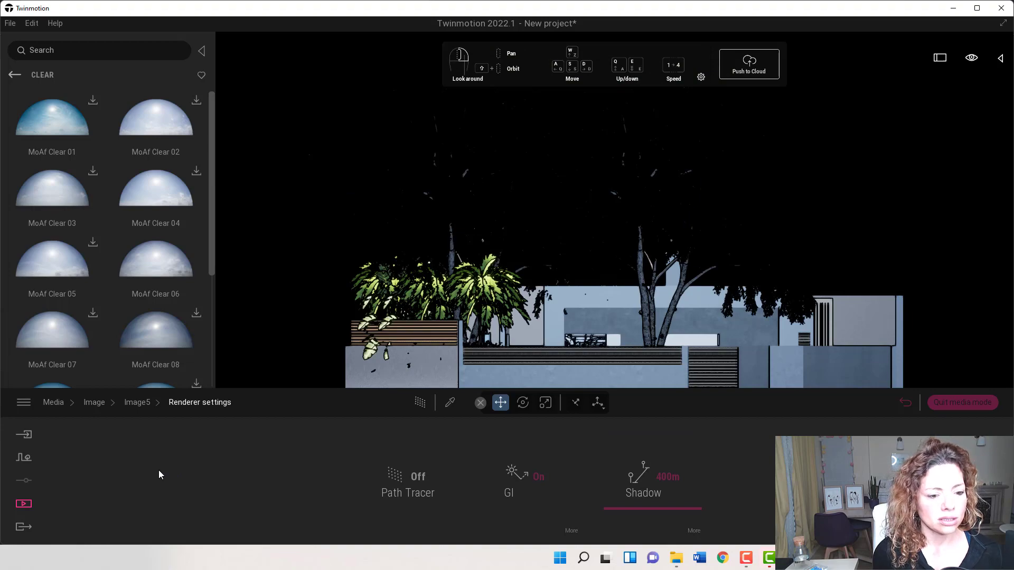
left_click(406, 490)
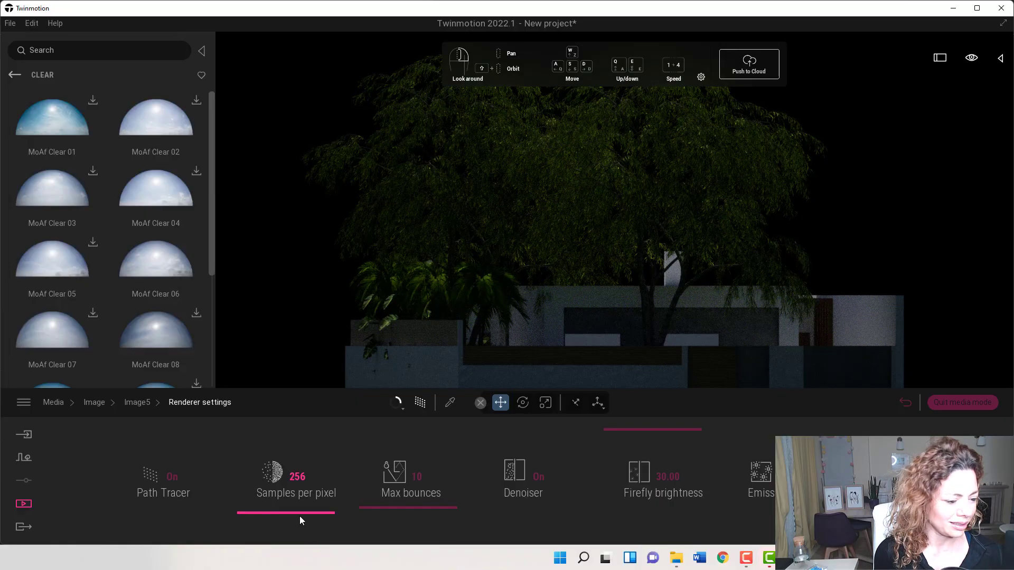
left_click_drag(295, 511, 367, 540)
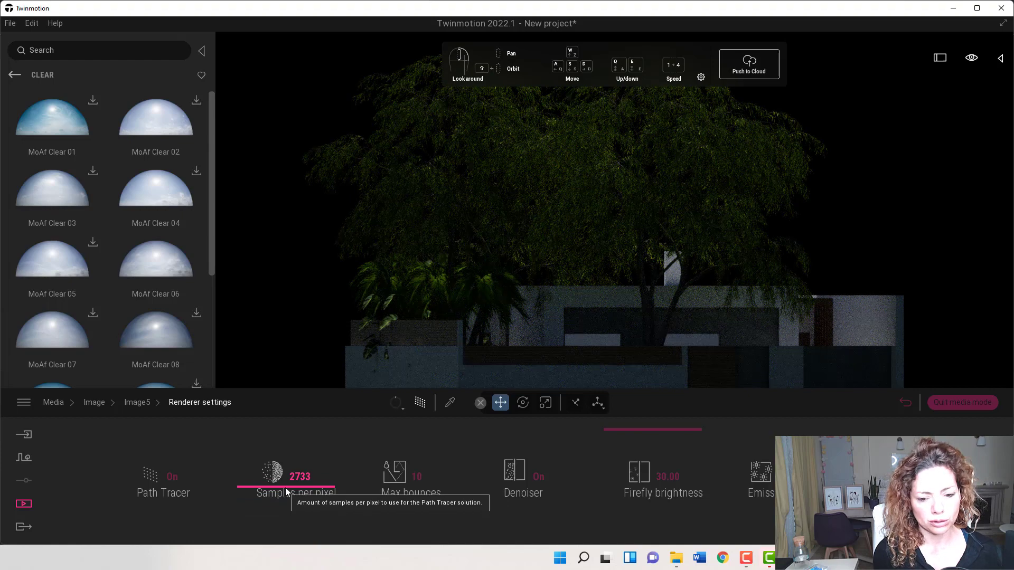
- Set Image5's sun intensity to 5 in the Lighting settings
left_click(140, 404)
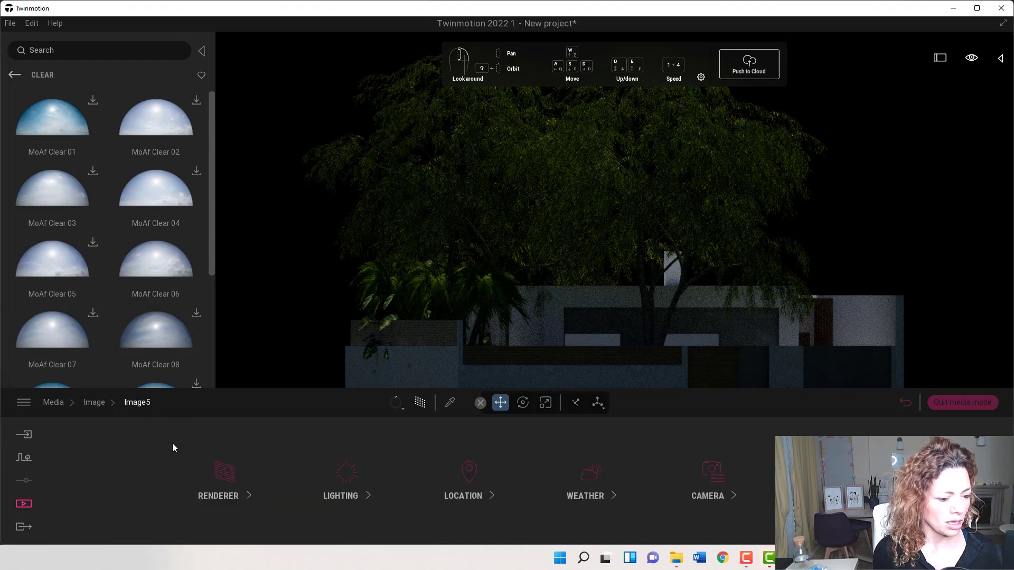
left_click(344, 483)
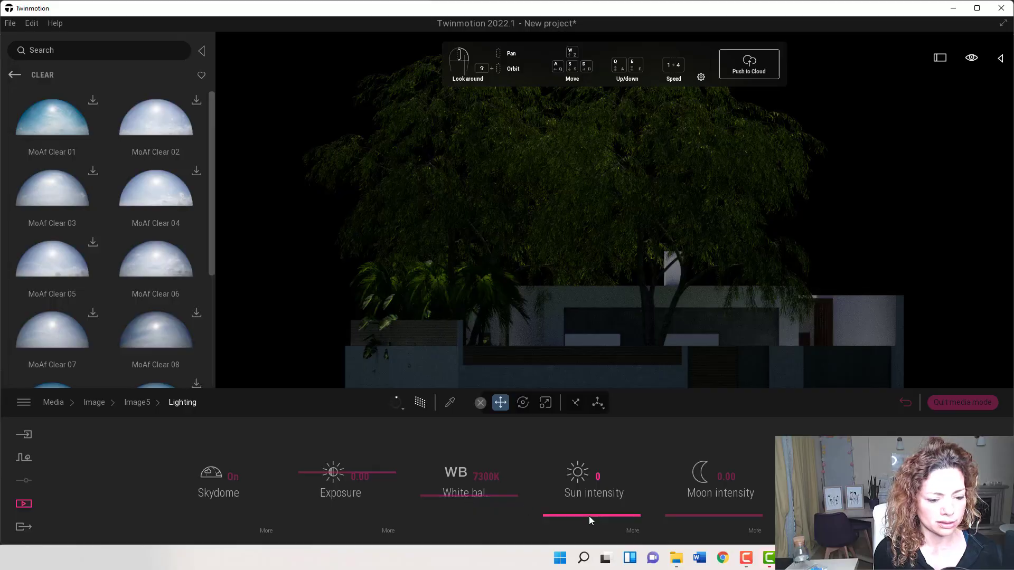
left_click_drag(588, 506, 586, 500)
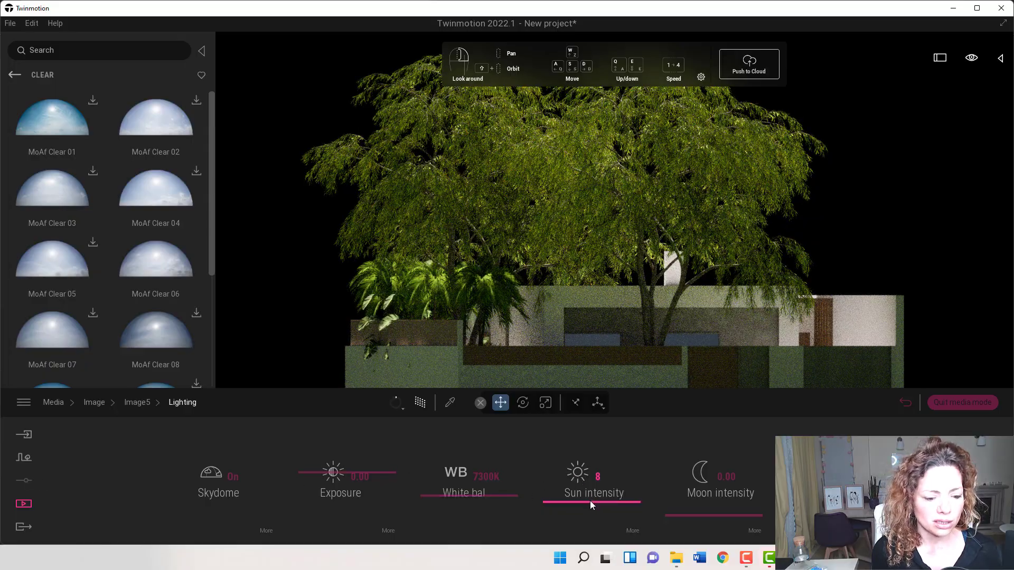
left_click_drag(590, 501, 592, 507)
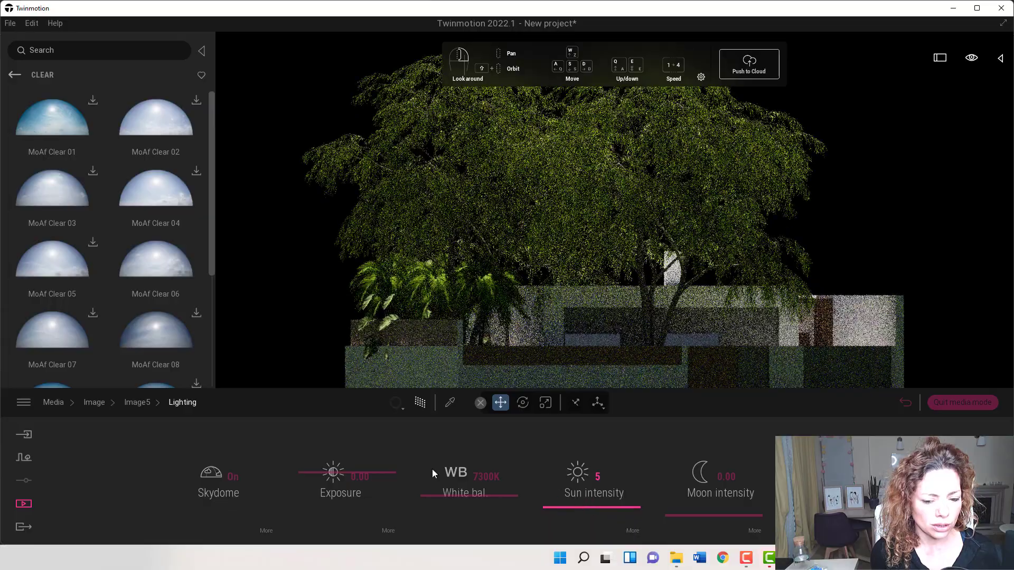
- Set skydome intensity 4.10 and rotation 118°, then nudge the camera to recentre the building
left_click(259, 531)
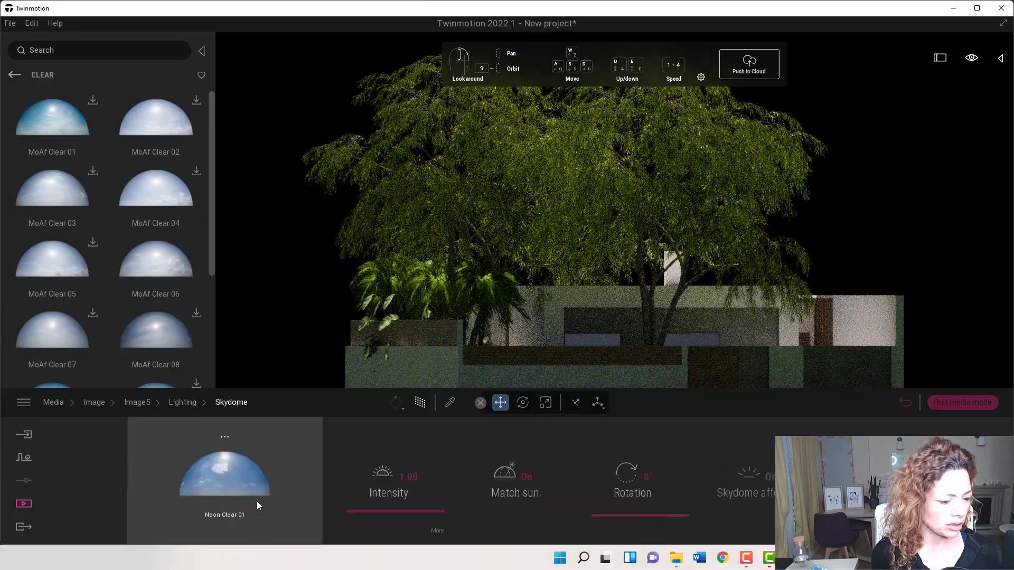
left_click_drag(388, 512, 388, 499)
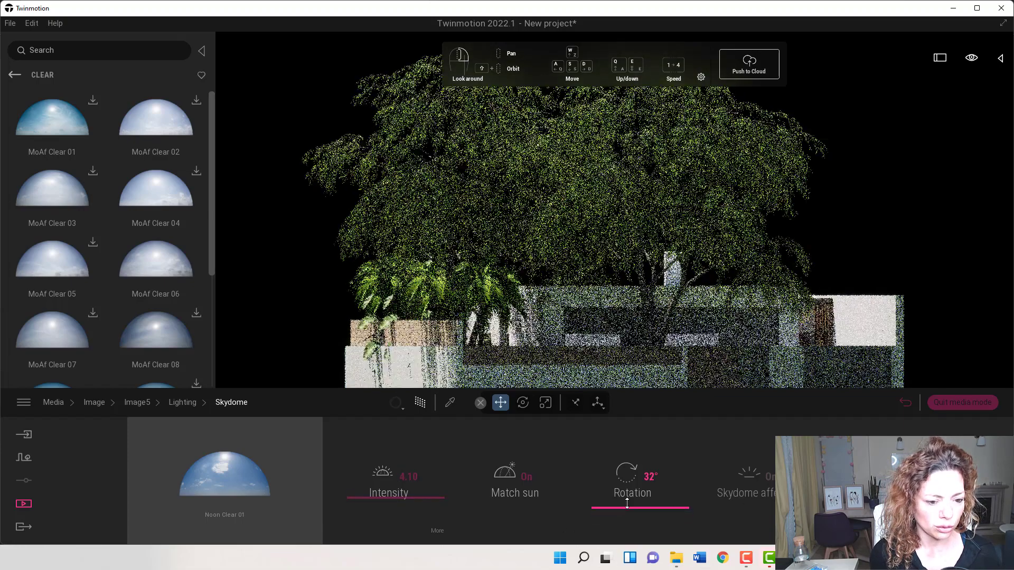
mouse_move(629, 515)
left_mouse_down()
mouse_move(627, 467)
mouse_move(625, 491)
left_mouse_up()
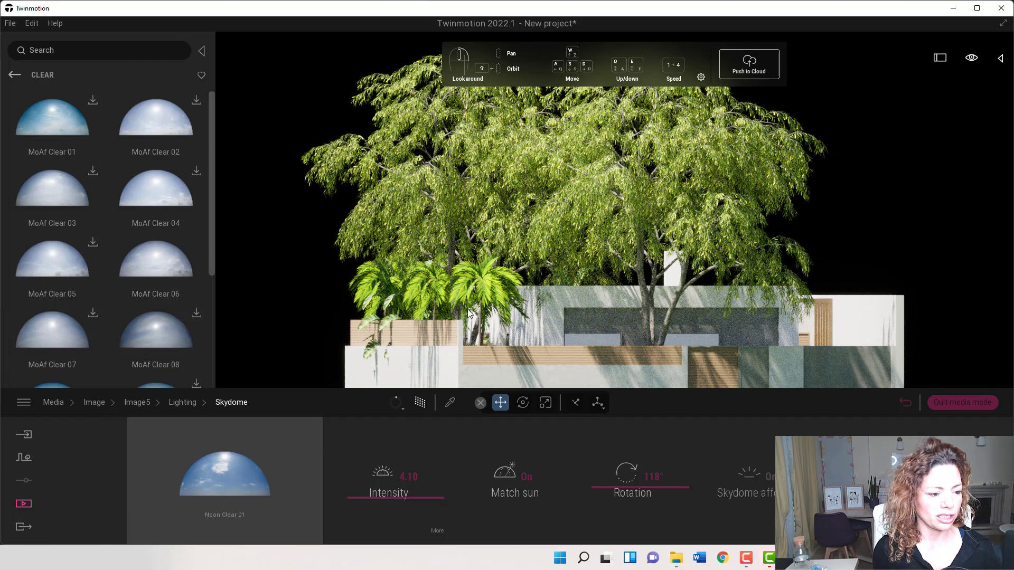
key("d")
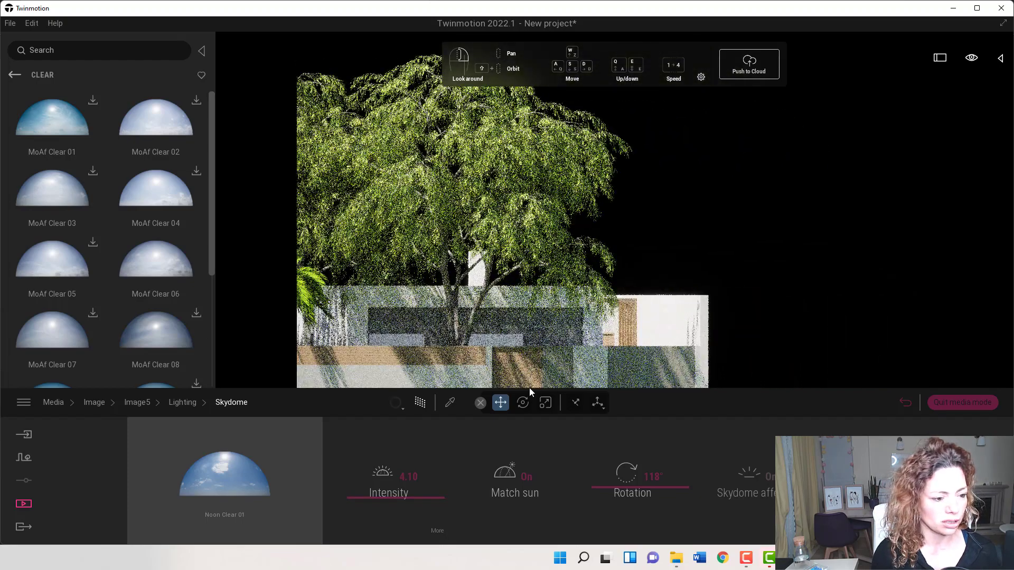
key("a")
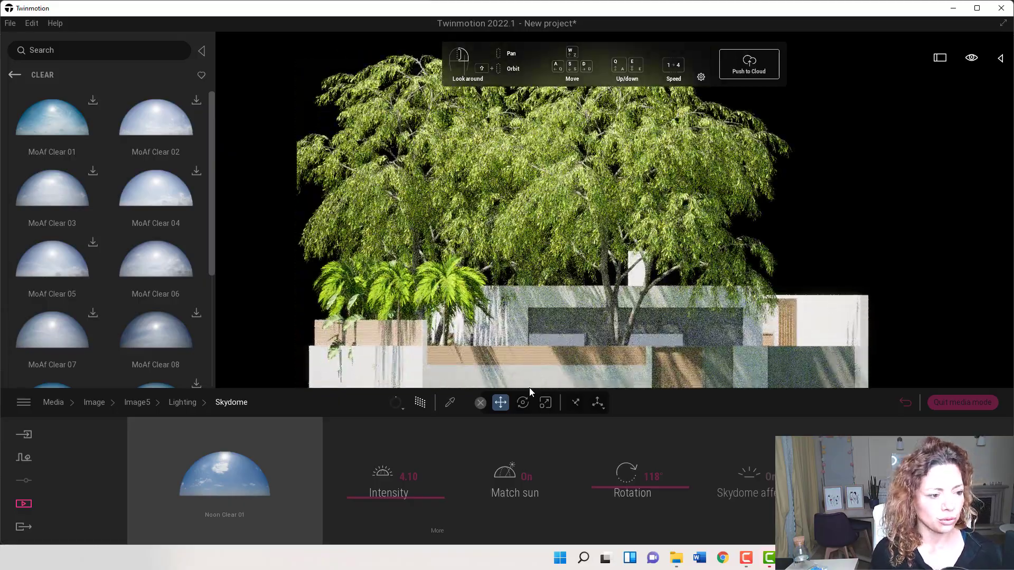
- Raise Image5's path tracing samples per pixel to 4342
left_click(182, 403)
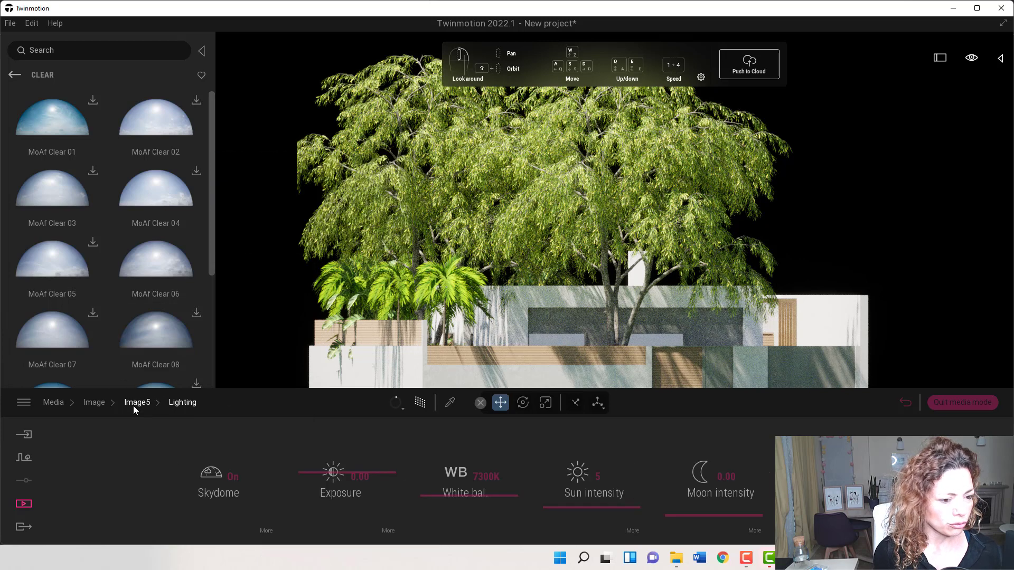
left_click(133, 405)
left_click(222, 478)
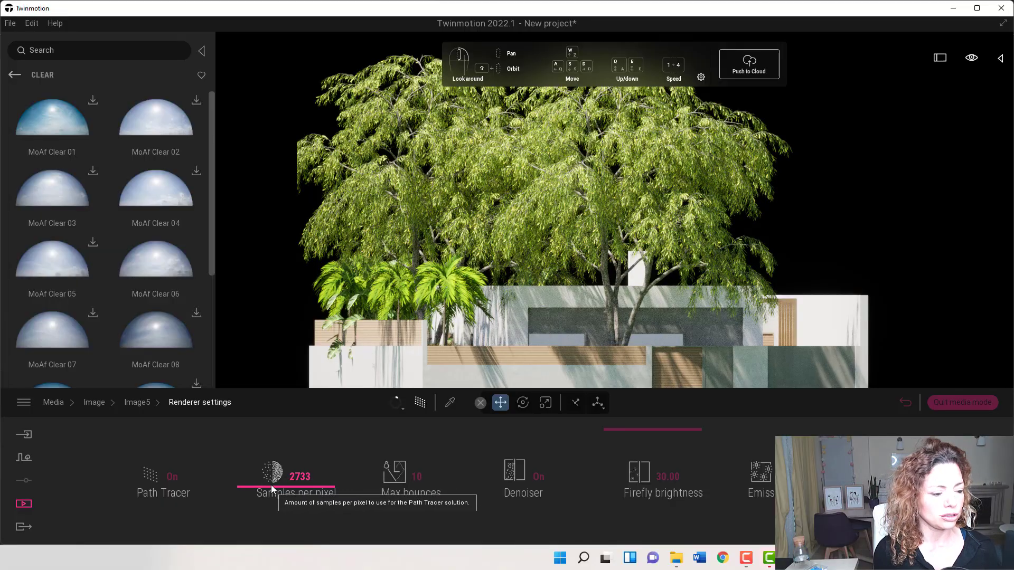
mouse_move(271, 485)
left_mouse_down()
mouse_move(270, 464)
mouse_move(273, 472)
left_mouse_up()
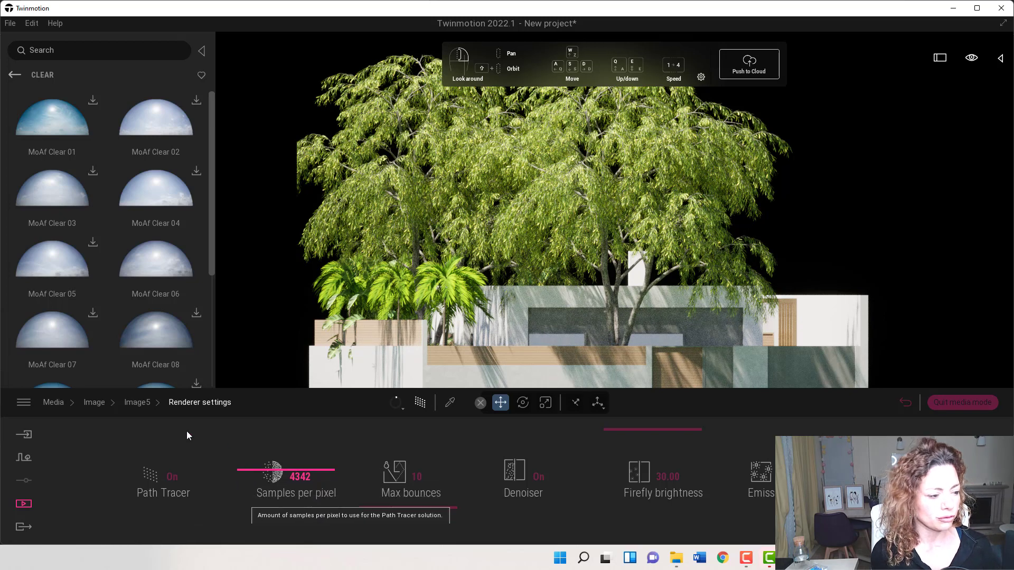
- Return to the saved image list and refresh Image5's thumbnail with the current view
left_click(136, 403)
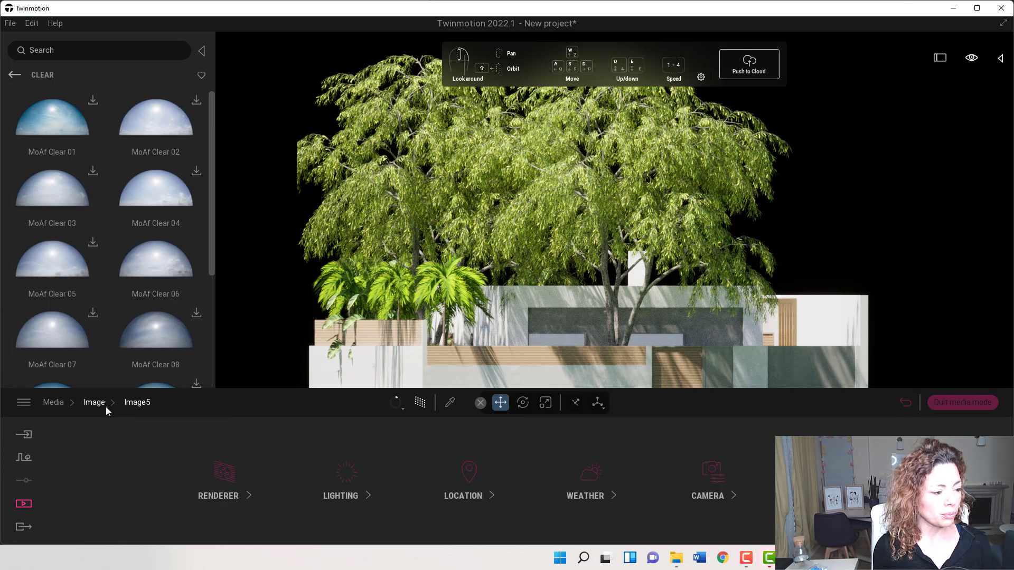
left_click(95, 403)
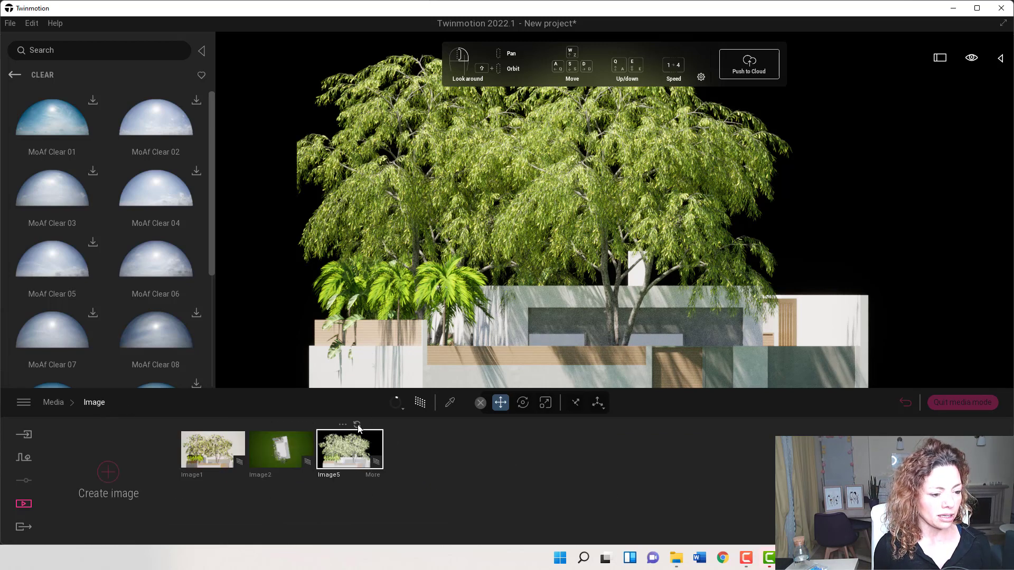
left_click(357, 425)
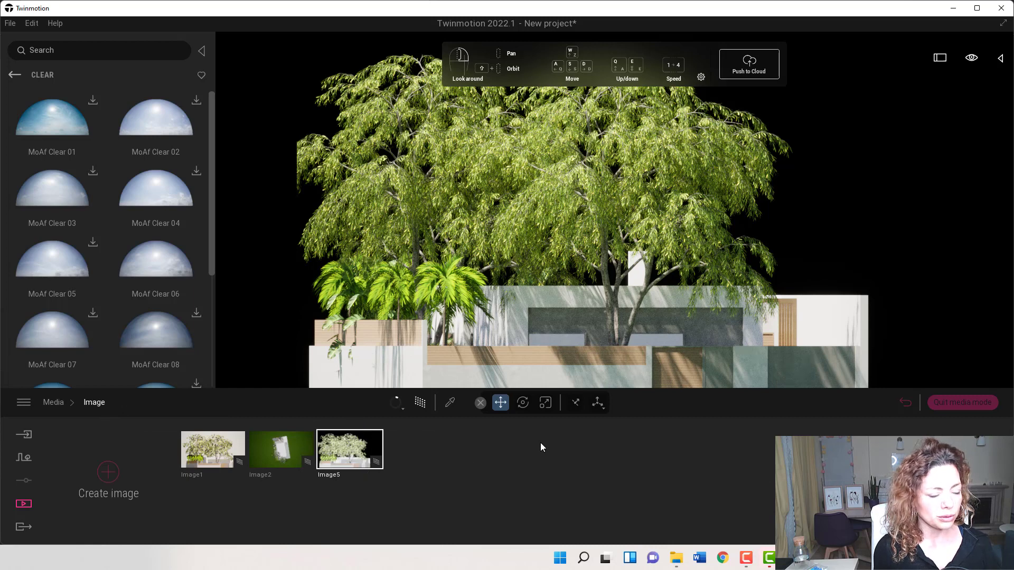